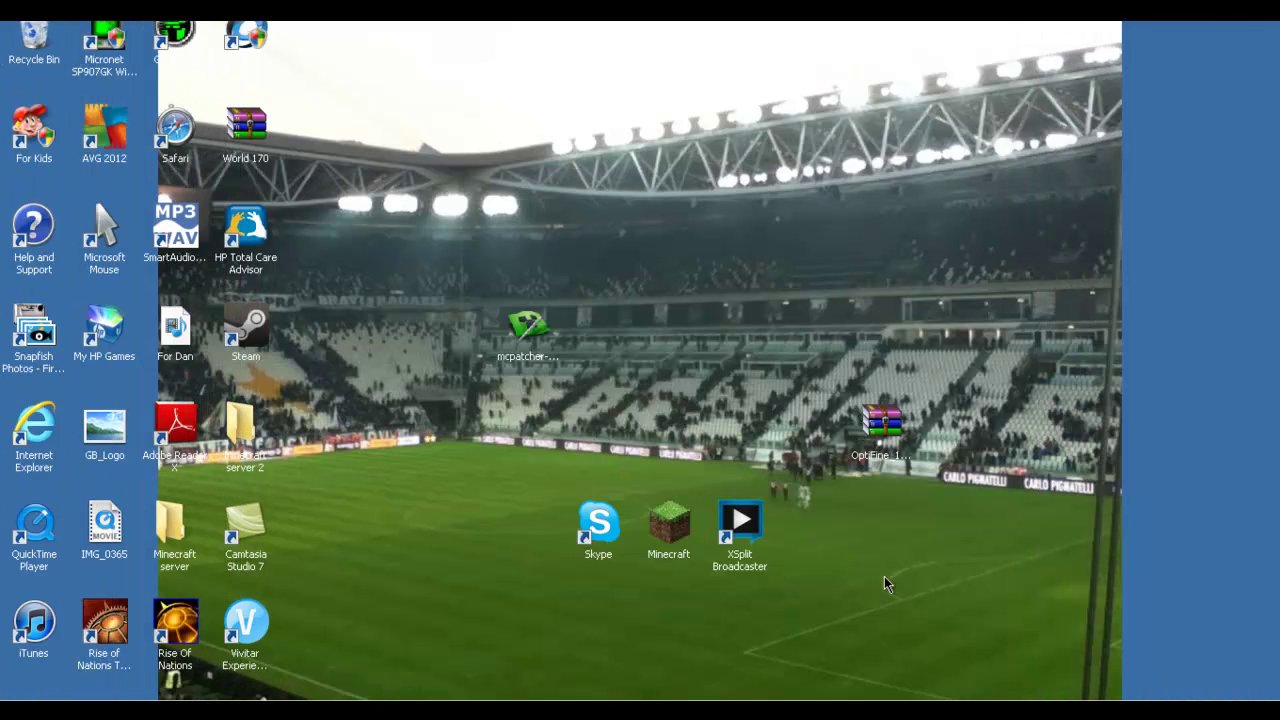
Start the Minecraft launcher, force a fresh game update, and log in to the 1.2.5 title menu.
double_click(663, 535)
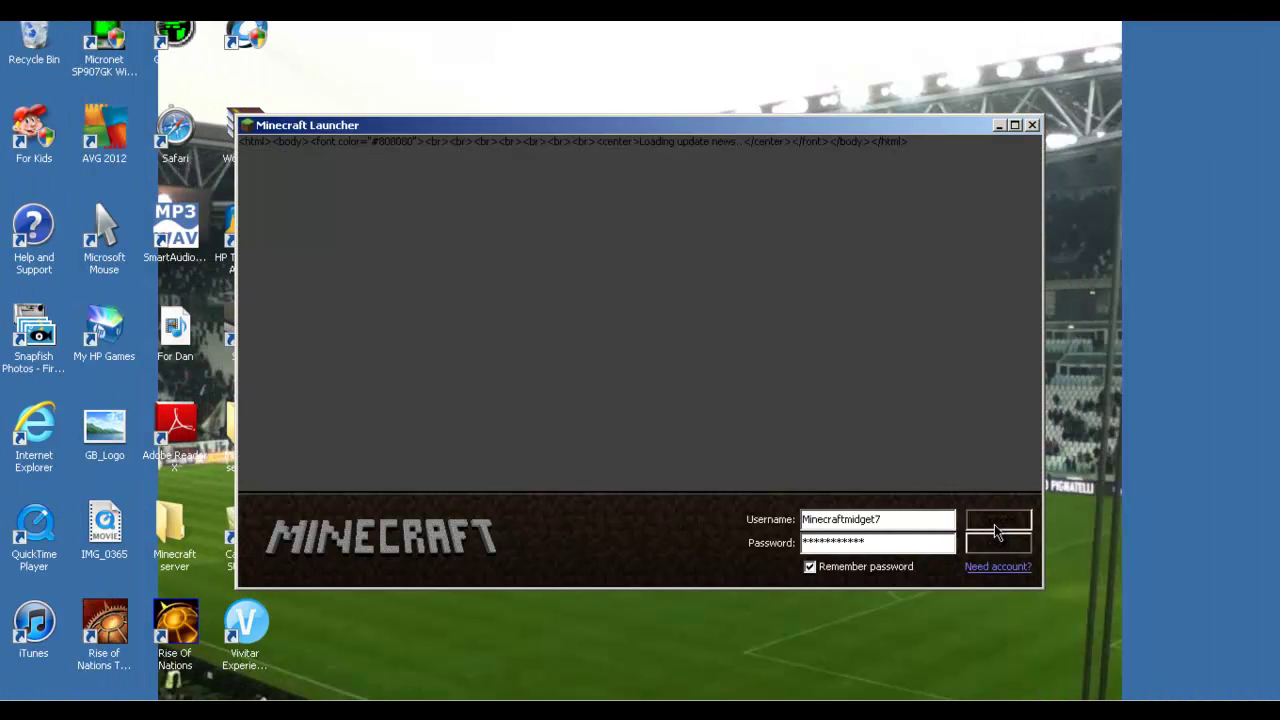
click(996, 536)
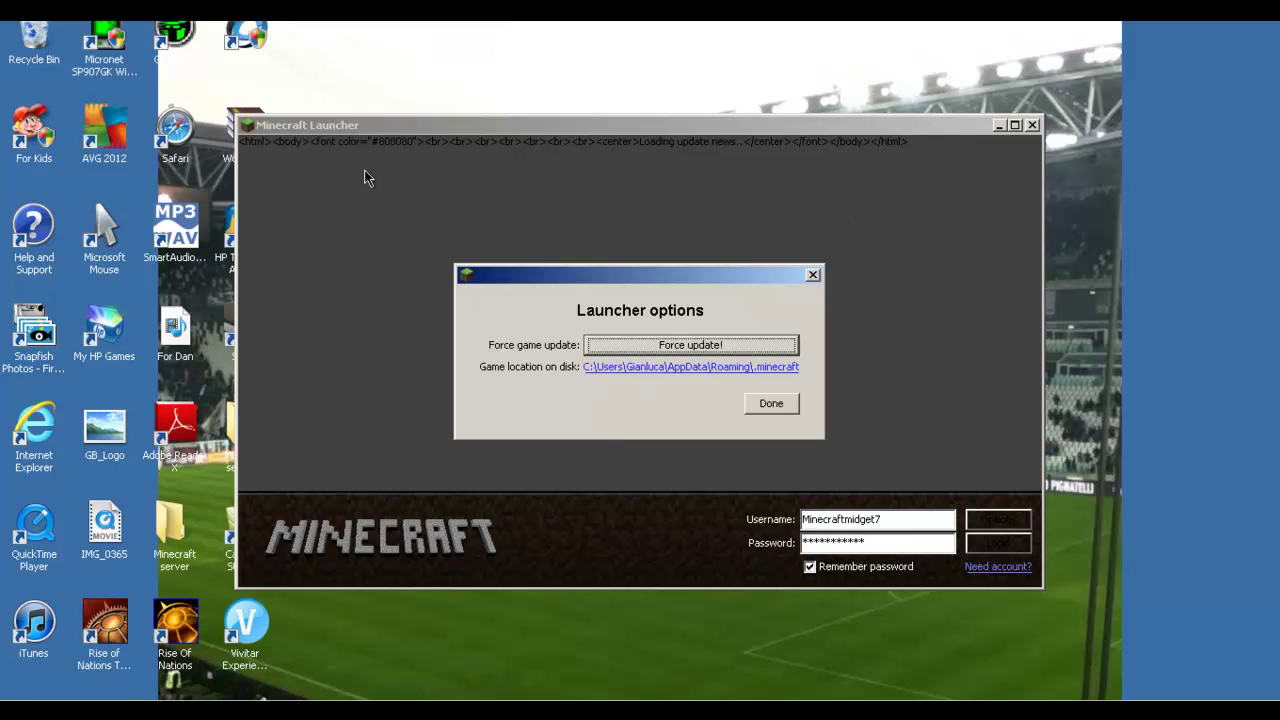
click(733, 345)
click(766, 405)
click(1018, 546)
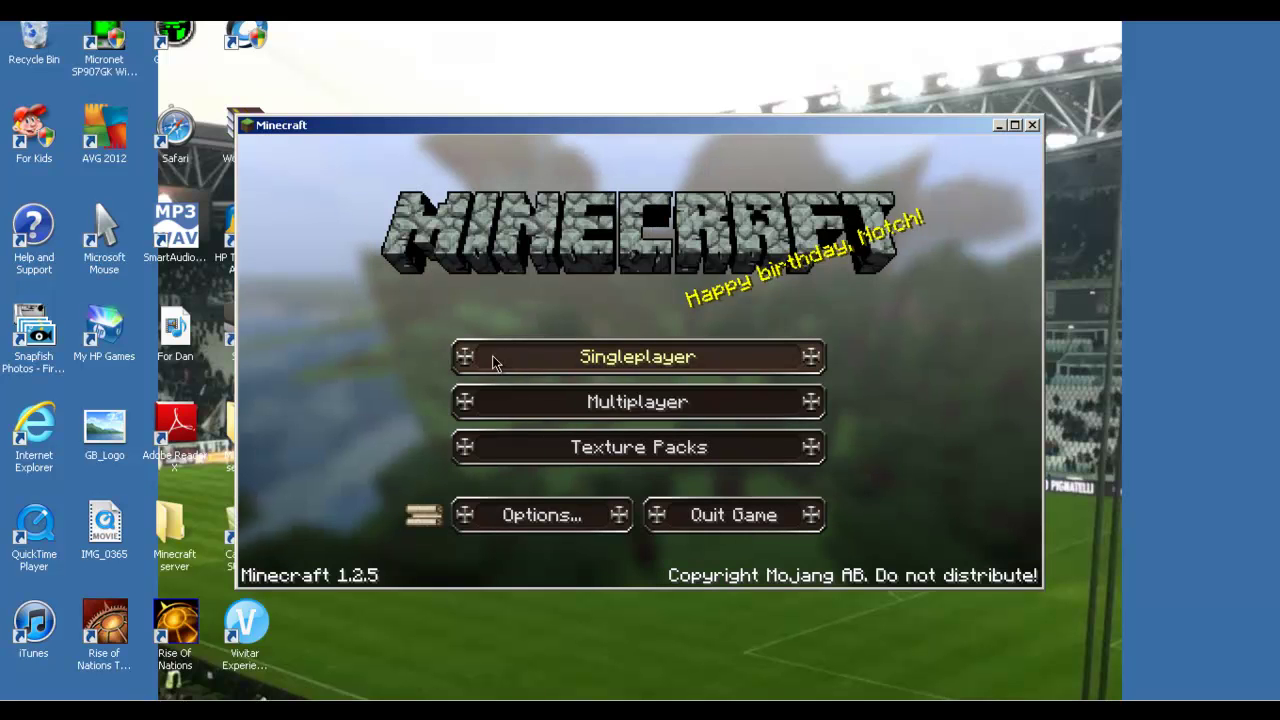
click(574, 352)
click(572, 300)
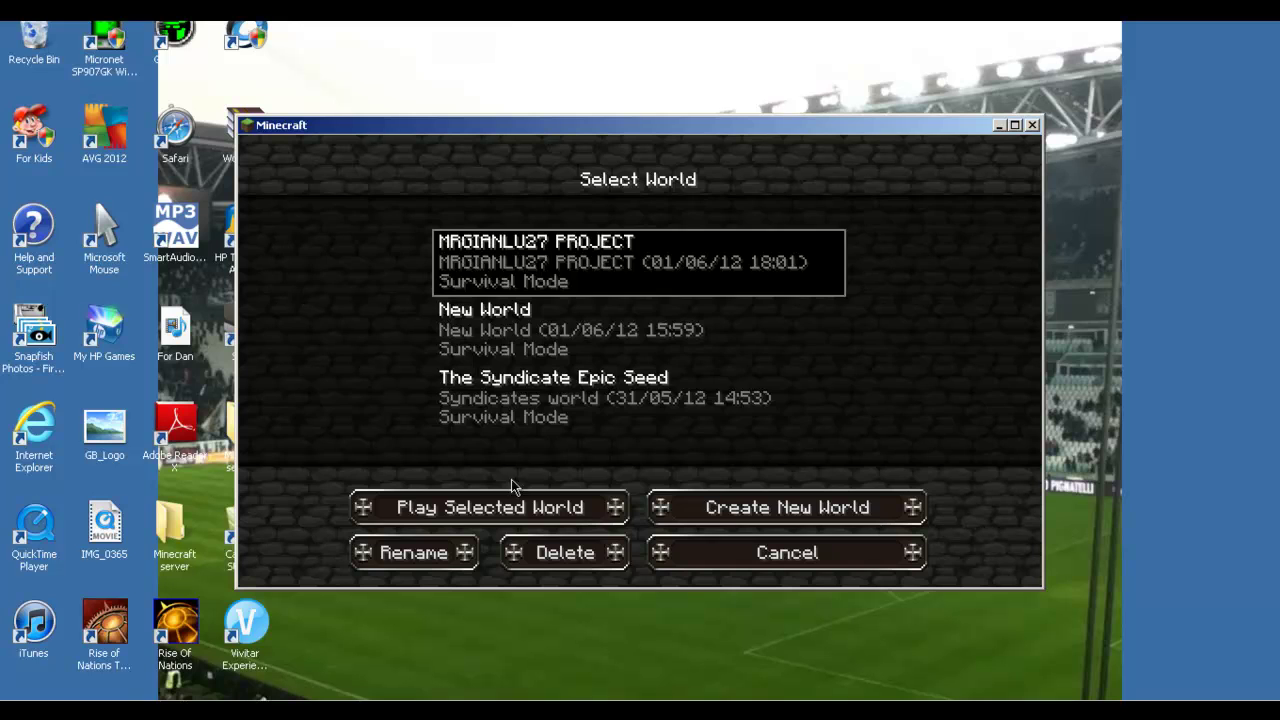
click(515, 502)
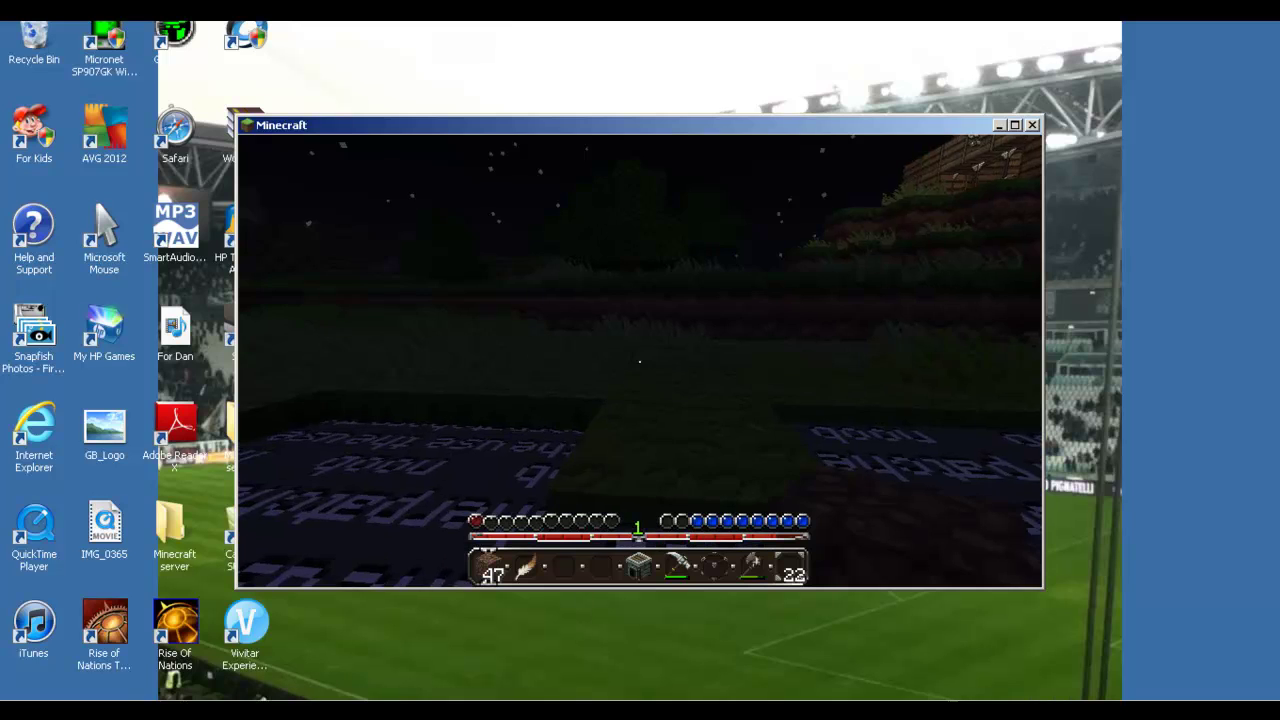
key(Escape)
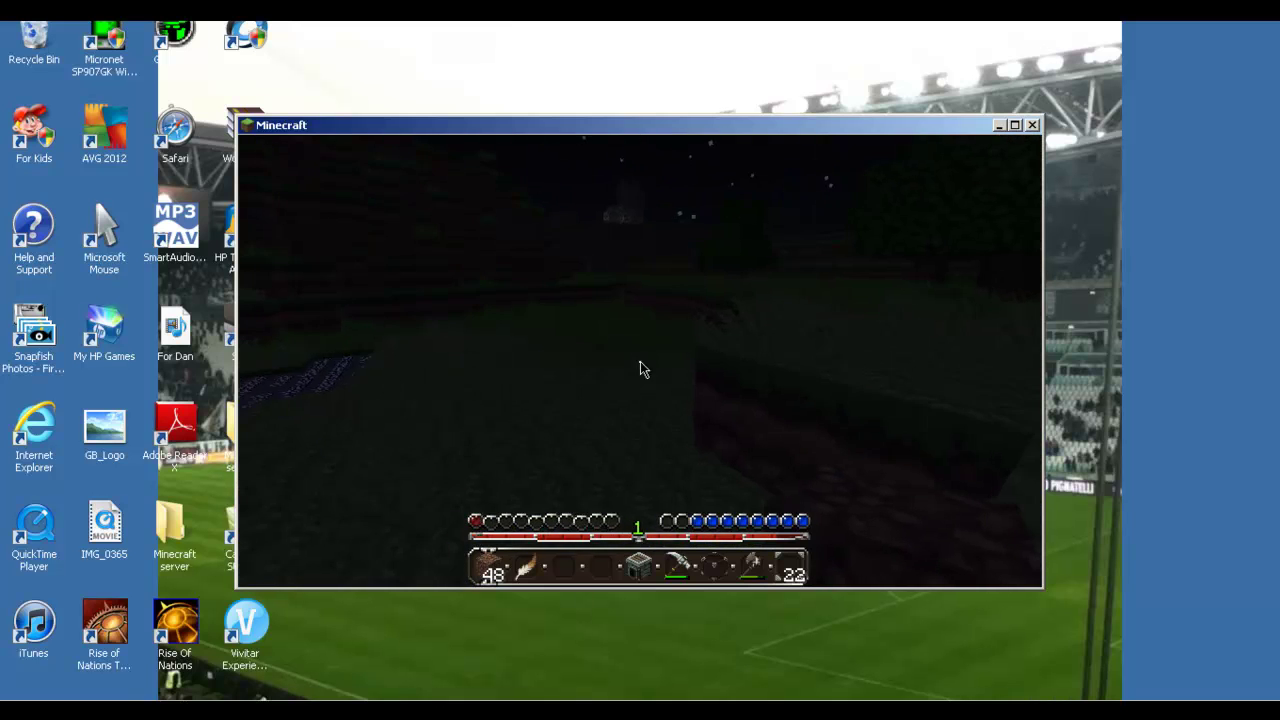
click(656, 468)
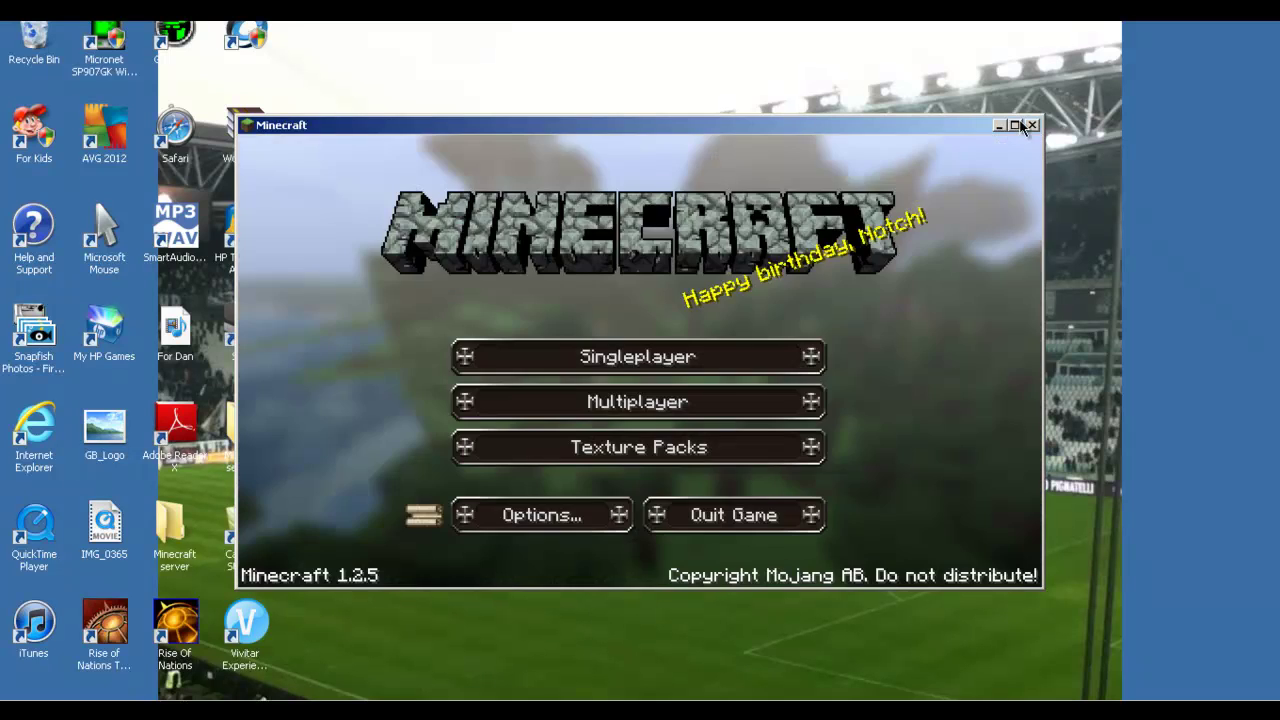
Close the Minecraft game window and search Google for mcpatcher.
click(1034, 127)
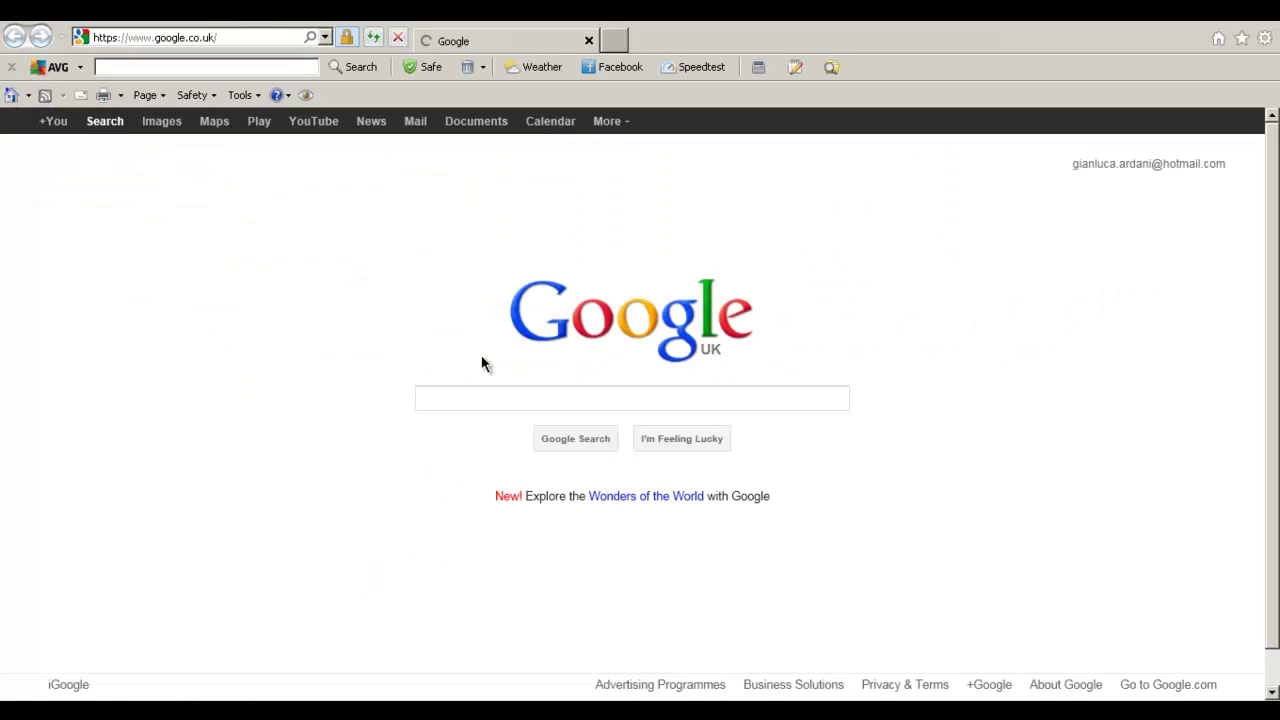
text(mcpatcher)
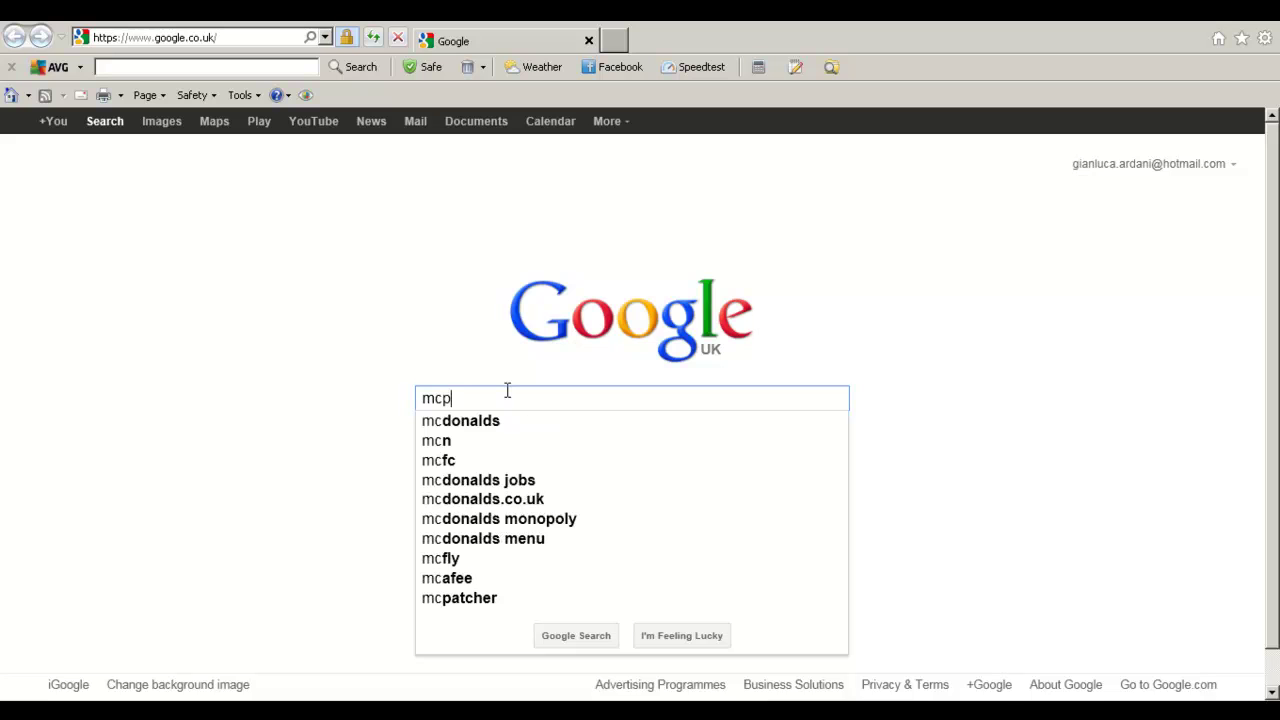
key(Return)
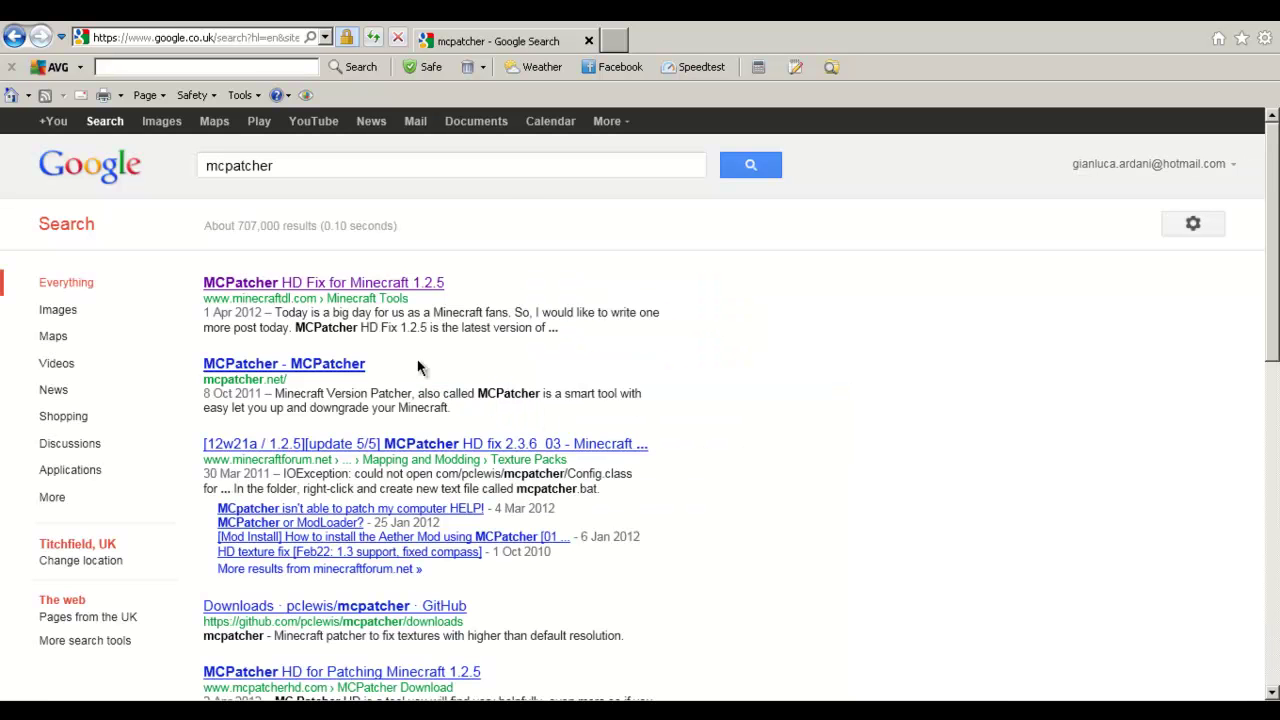
Download mcpatcher-2.3.6_03.exe via the MinecraftDL page's adf.ly link, then close the download tab.
click(376, 281)
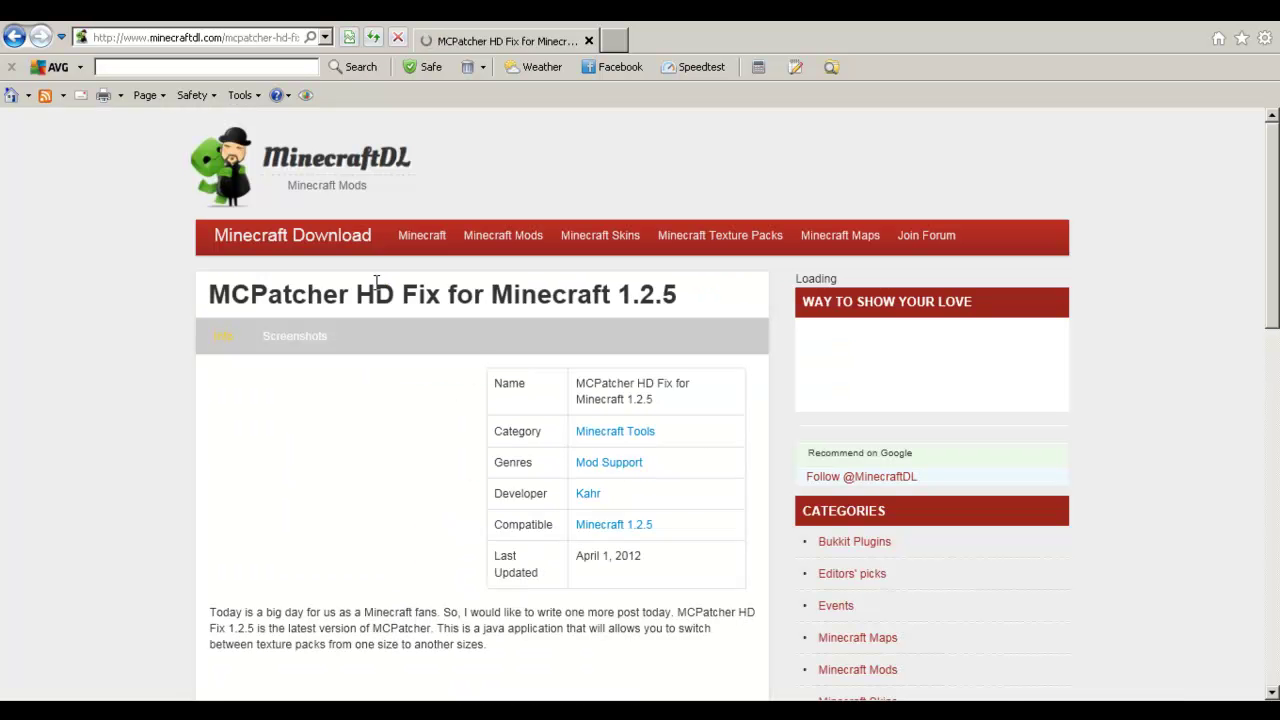
scroll(139, 316, down, 3)
scroll(139, 316, down, 14)
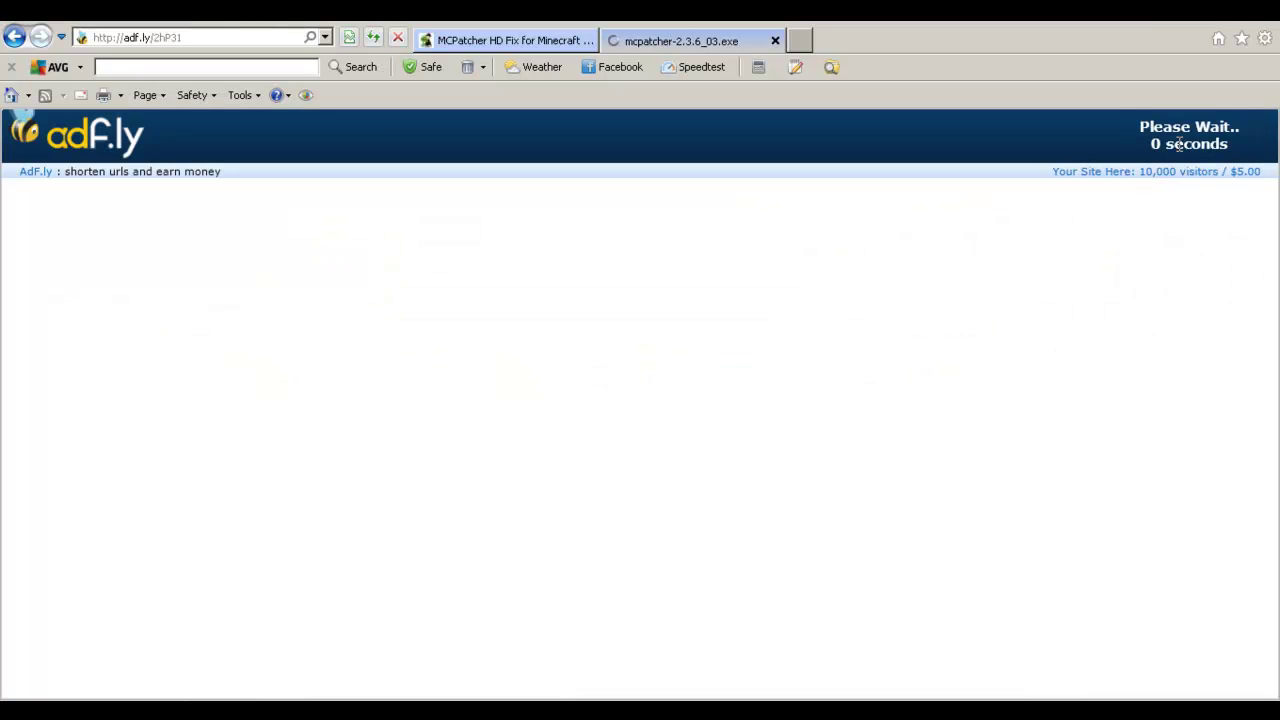
click(1242, 150)
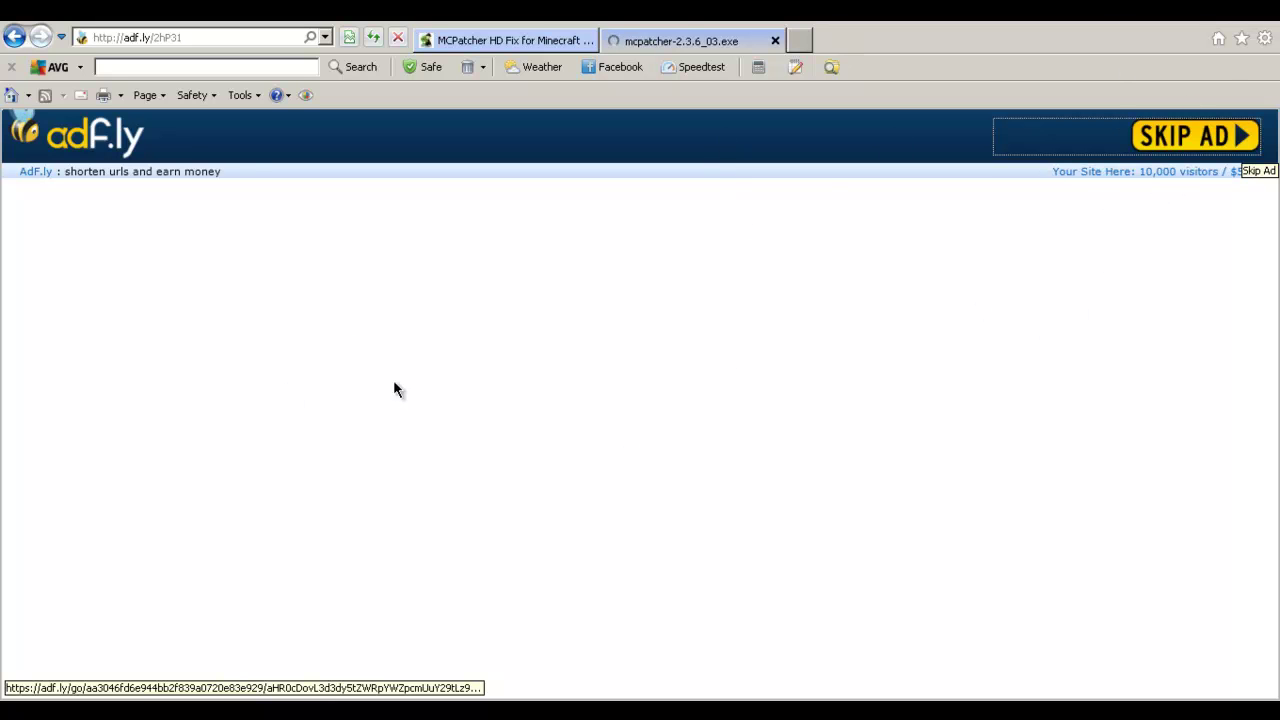
click(776, 41)
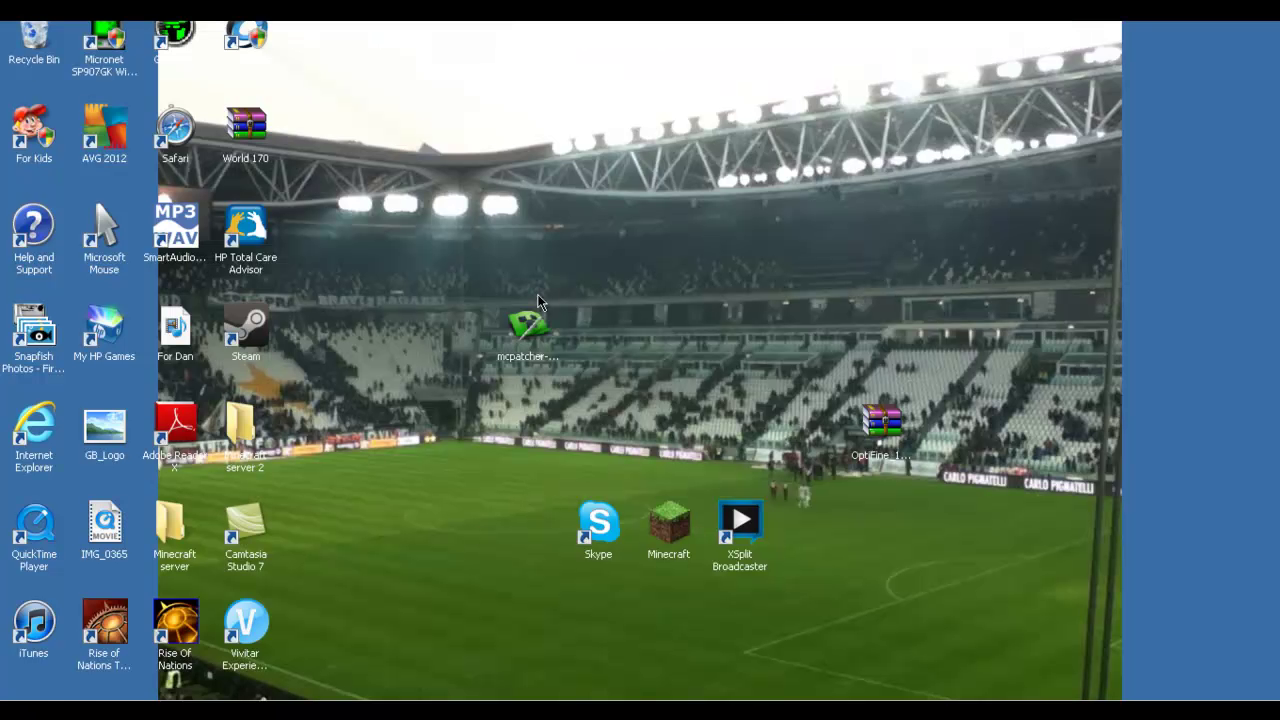
Run the downloaded mcpatcher-2.3.6_03.exe, allowing it through the security prompt.
click(537, 338)
double_click(527, 362)
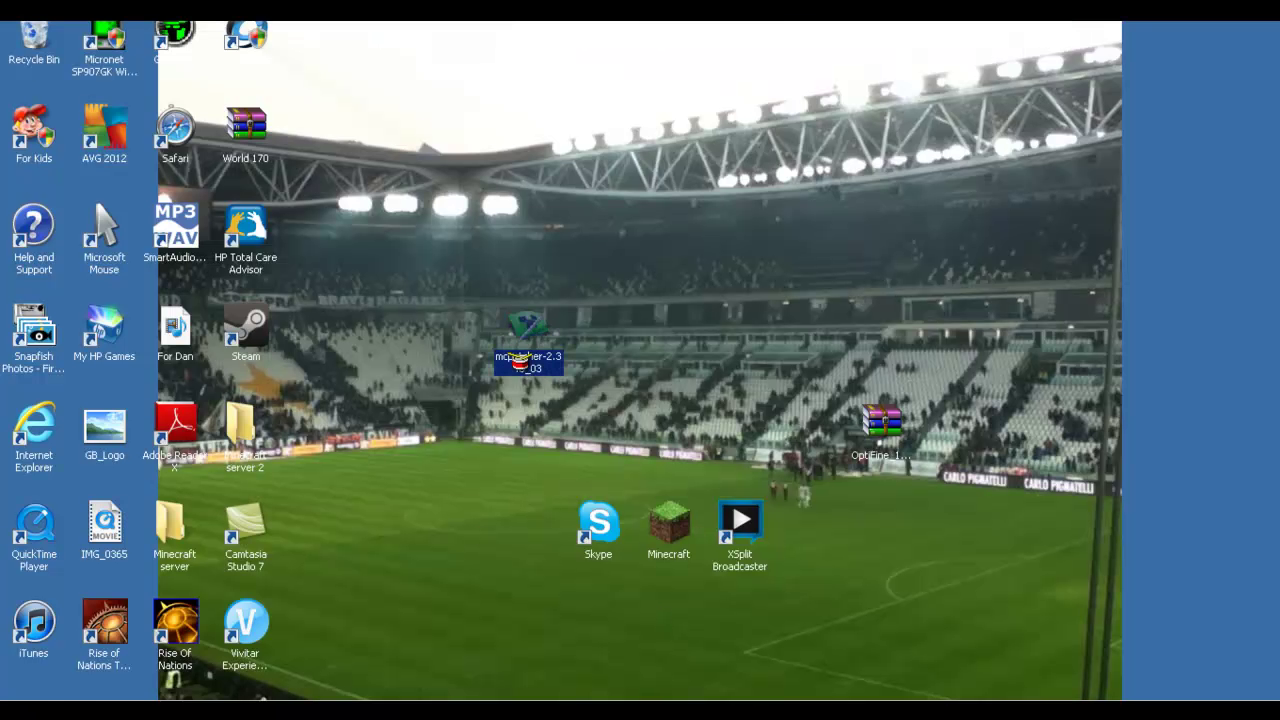
click(694, 374)
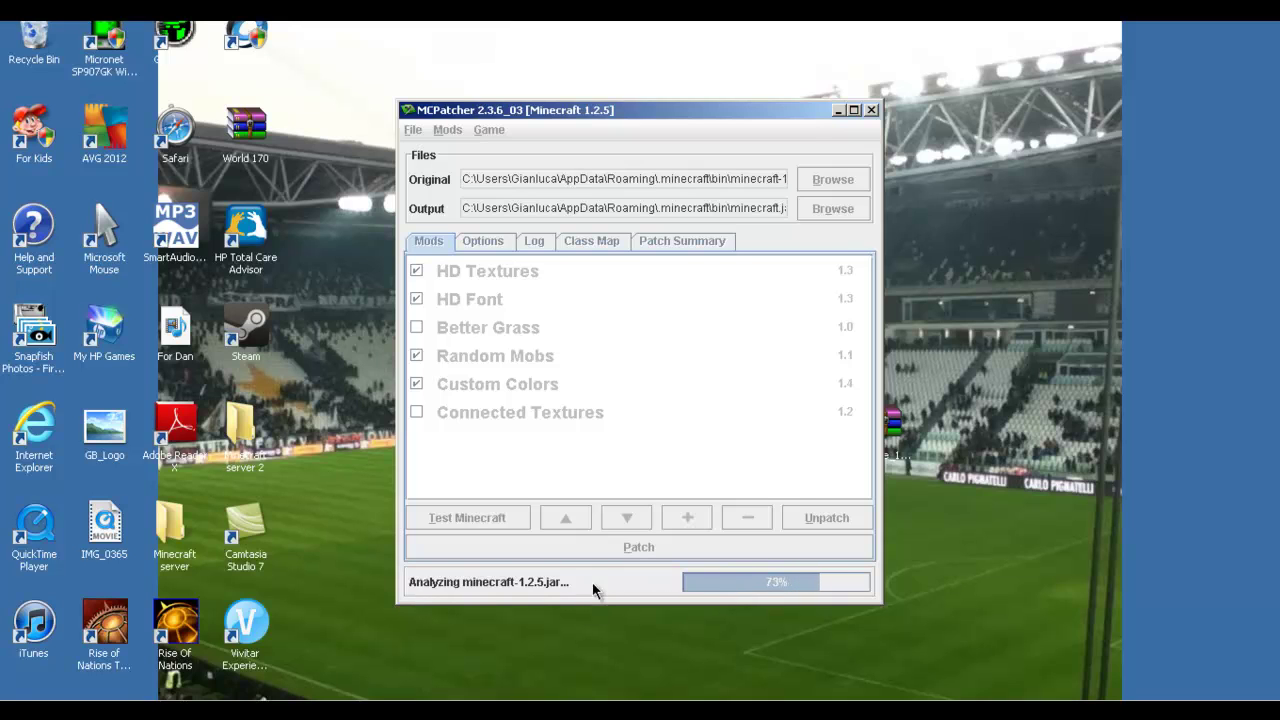
Review the mods, then patch minecraft.jar with HD Textures, HD Font, Random Mobs and Custom Colors and close MCPatcher.
click(437, 280)
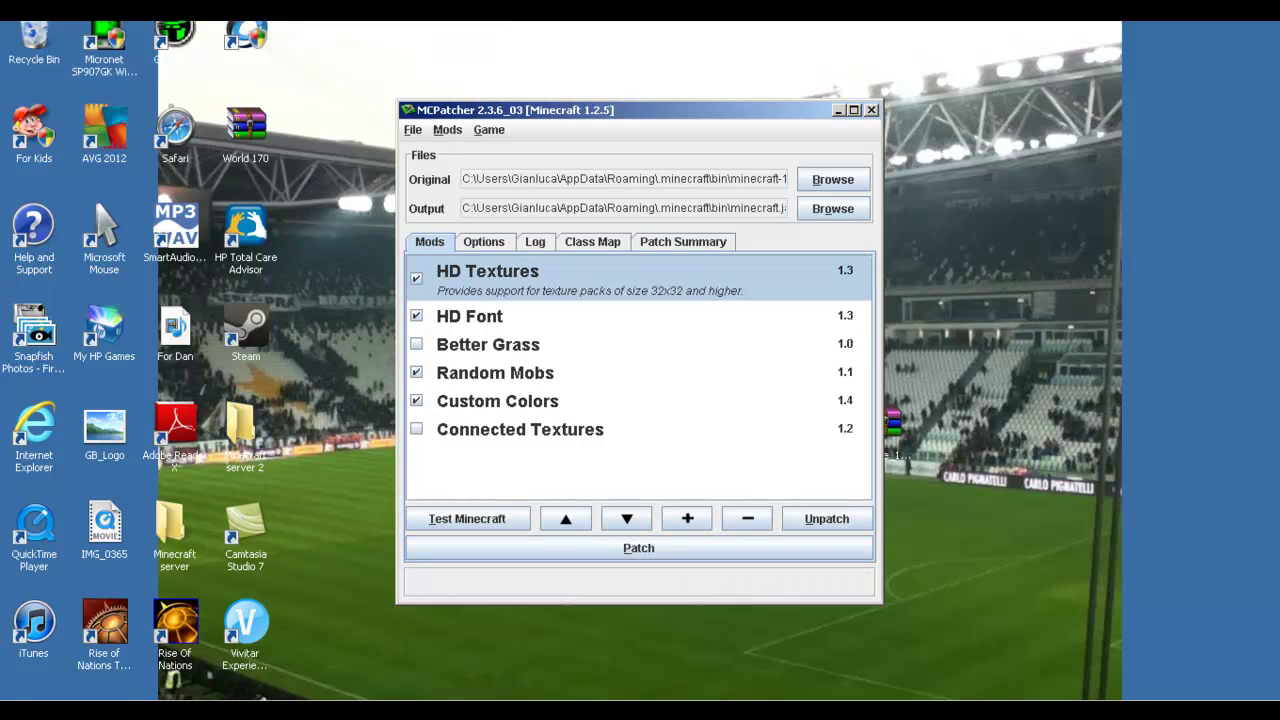
click(480, 318)
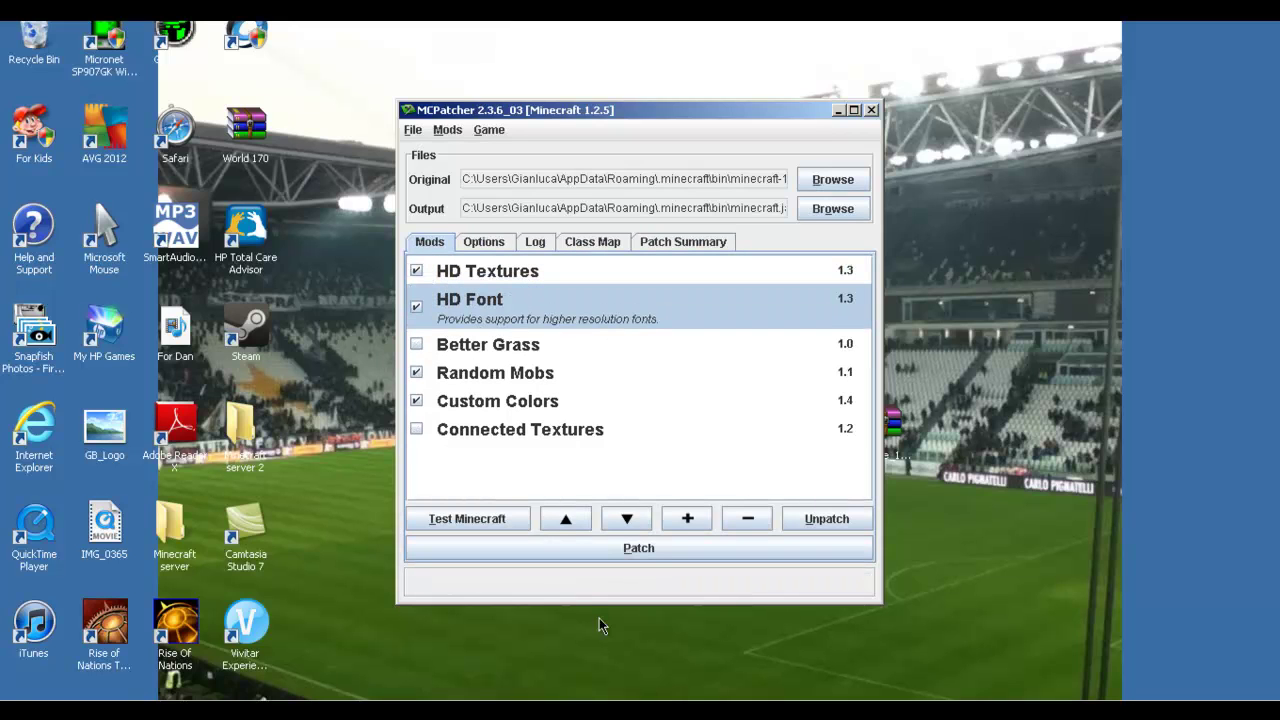
click(576, 370)
click(502, 410)
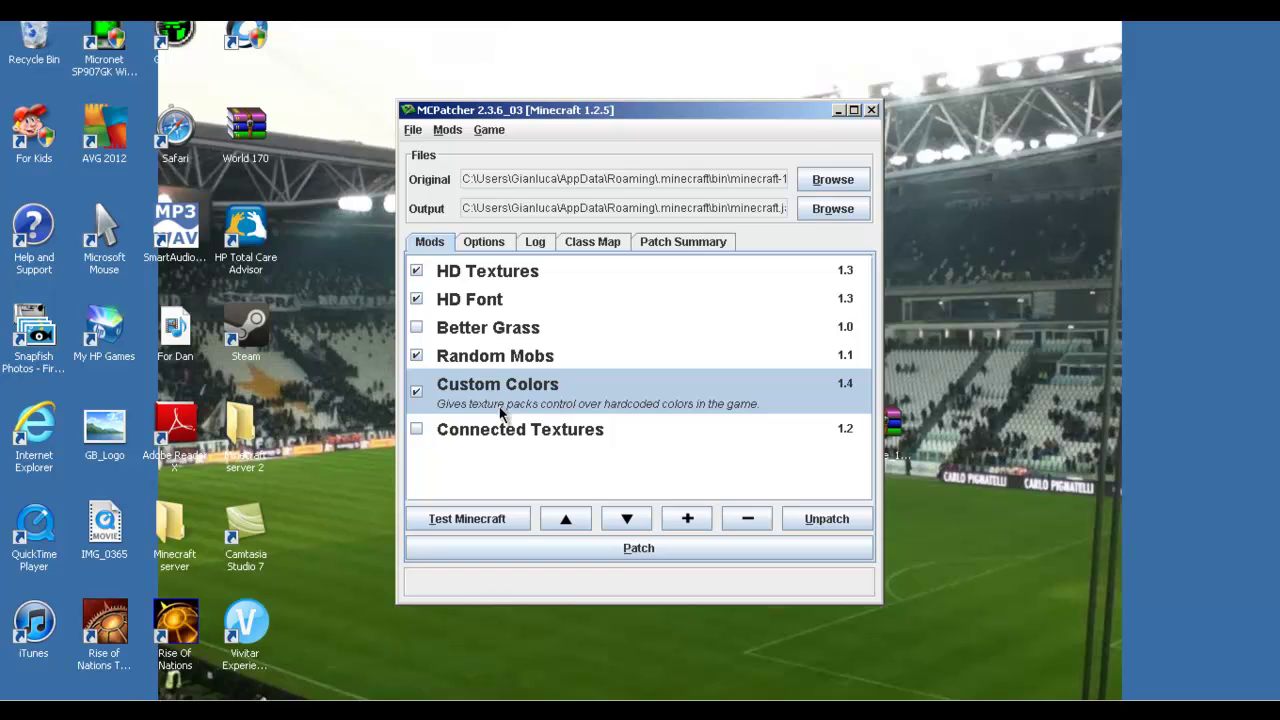
click(547, 442)
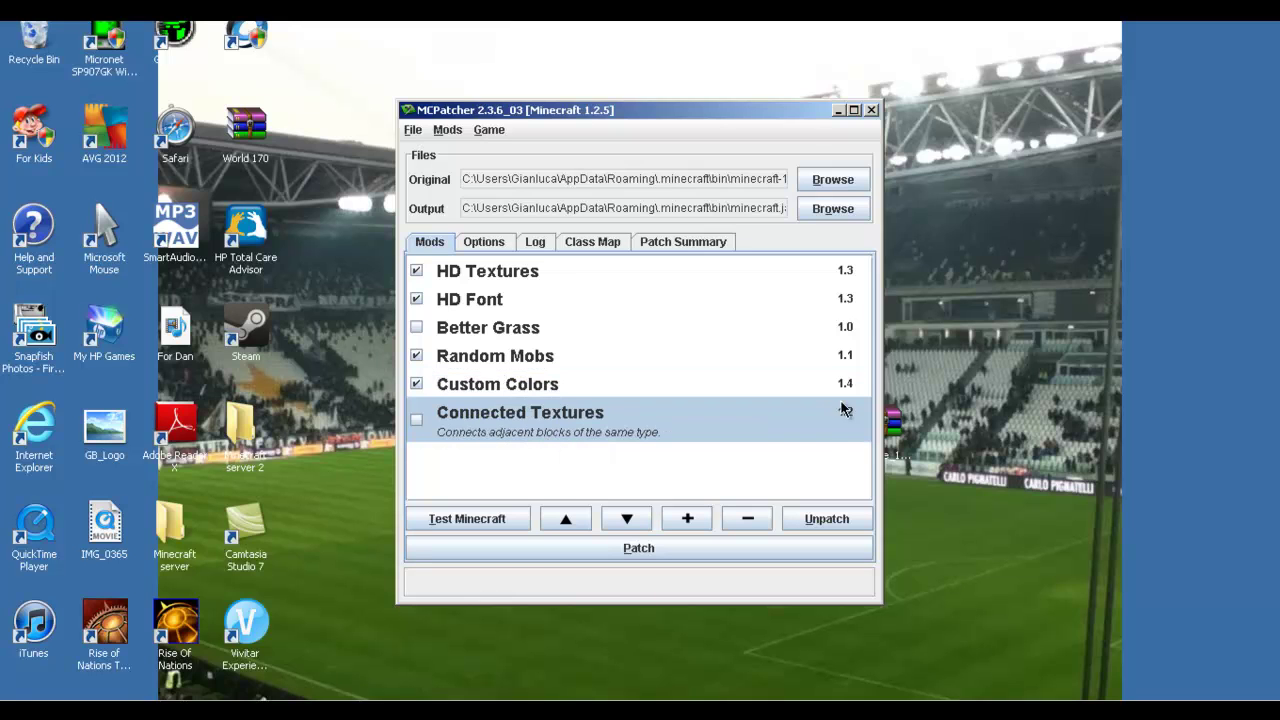
click(517, 330)
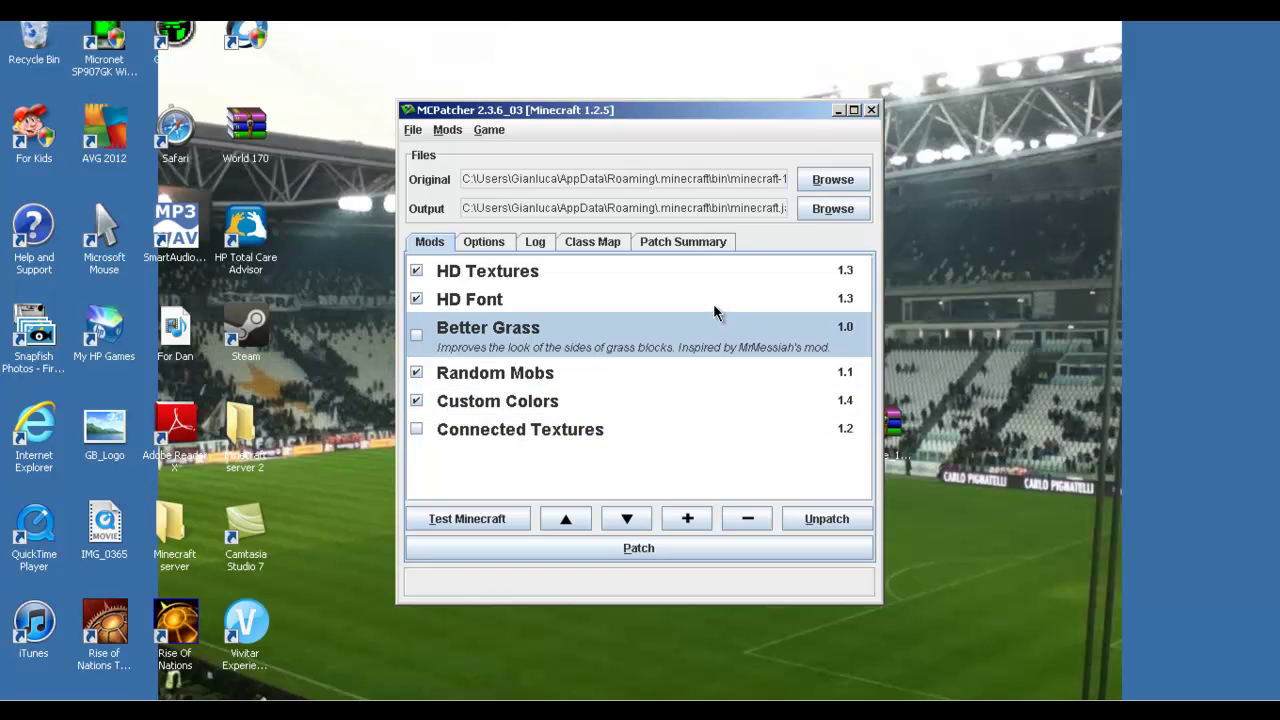
mouse_move(714, 310)
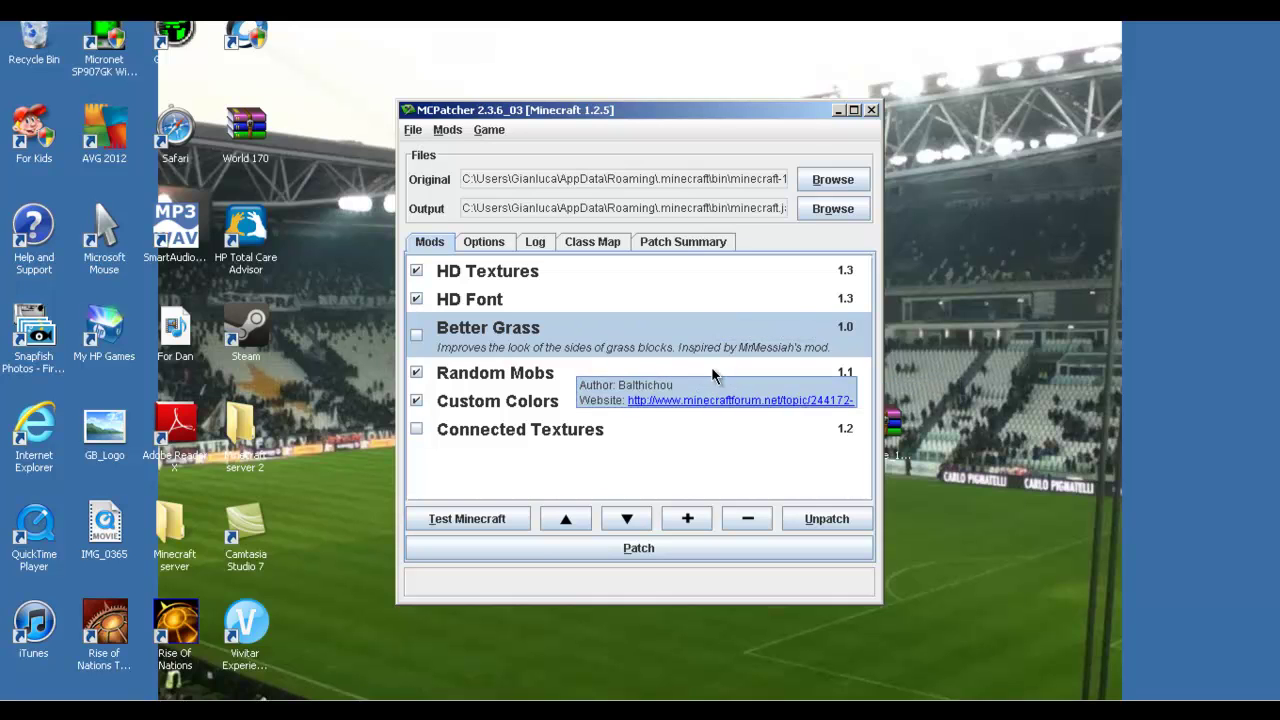
click(640, 553)
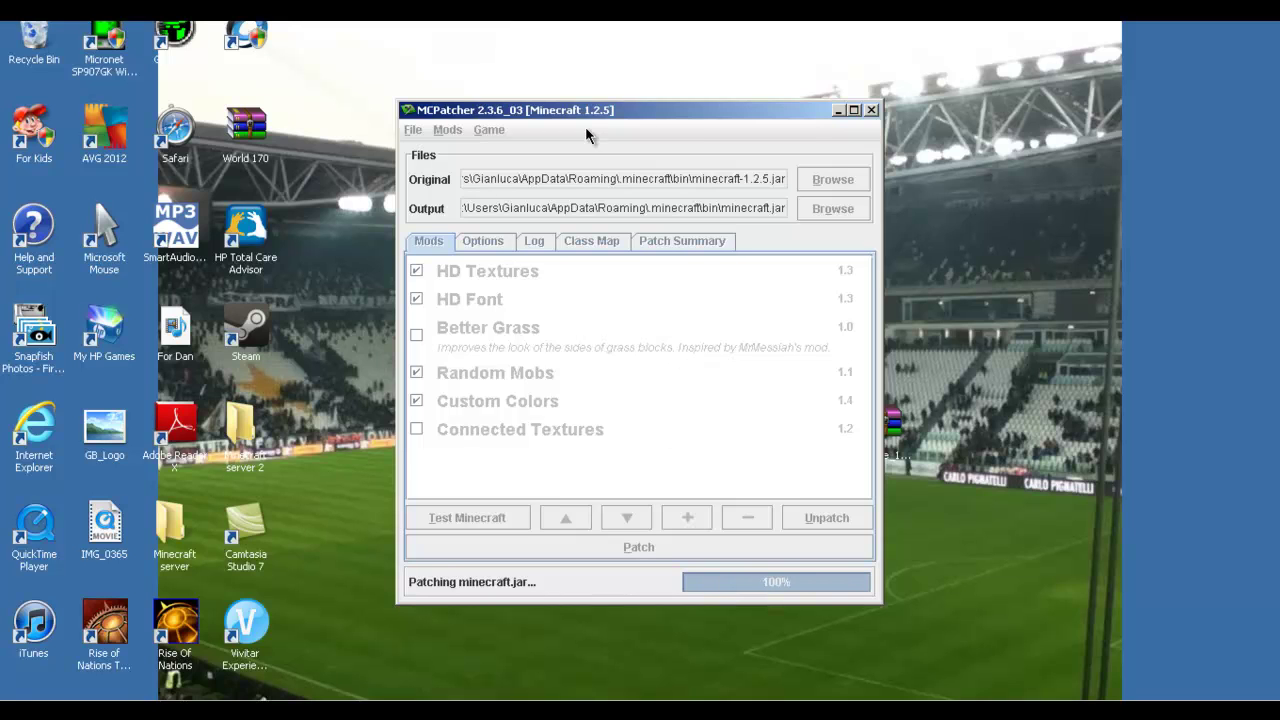
click(871, 110)
Relaunch Minecraft into the world and switch to third-person, ending on a front view of the player.
double_click(668, 515)
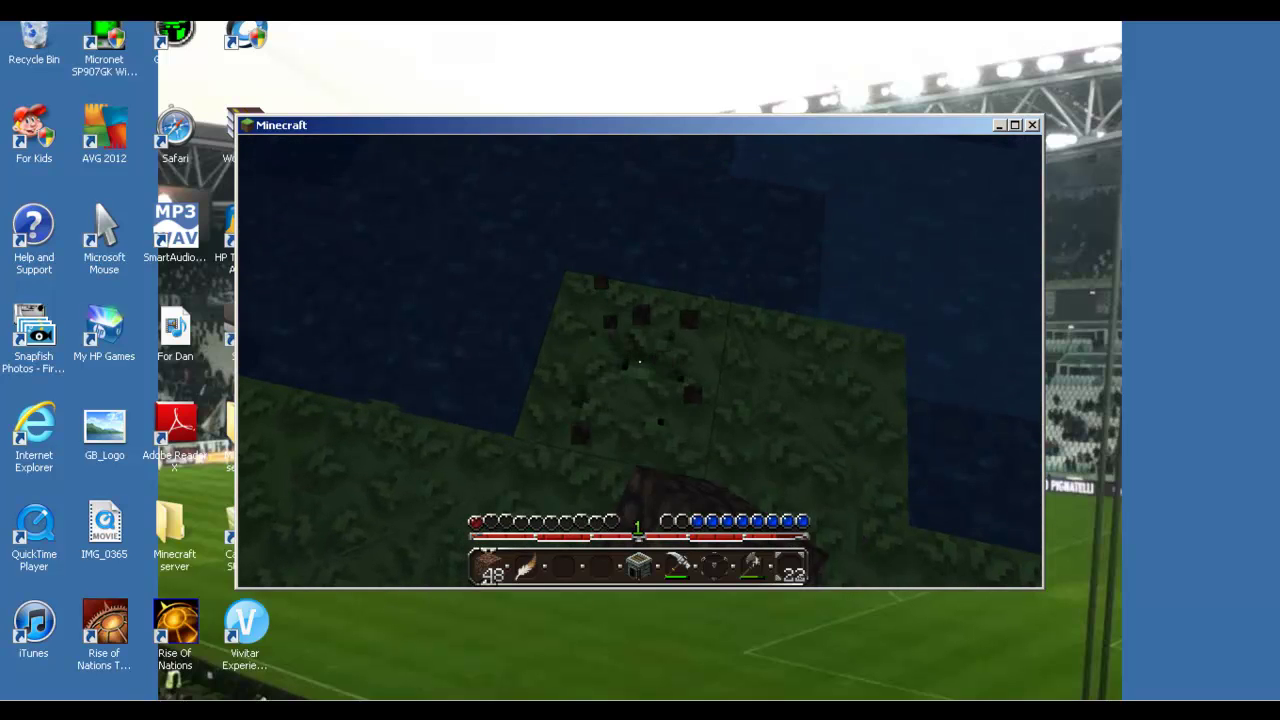
key(F5)
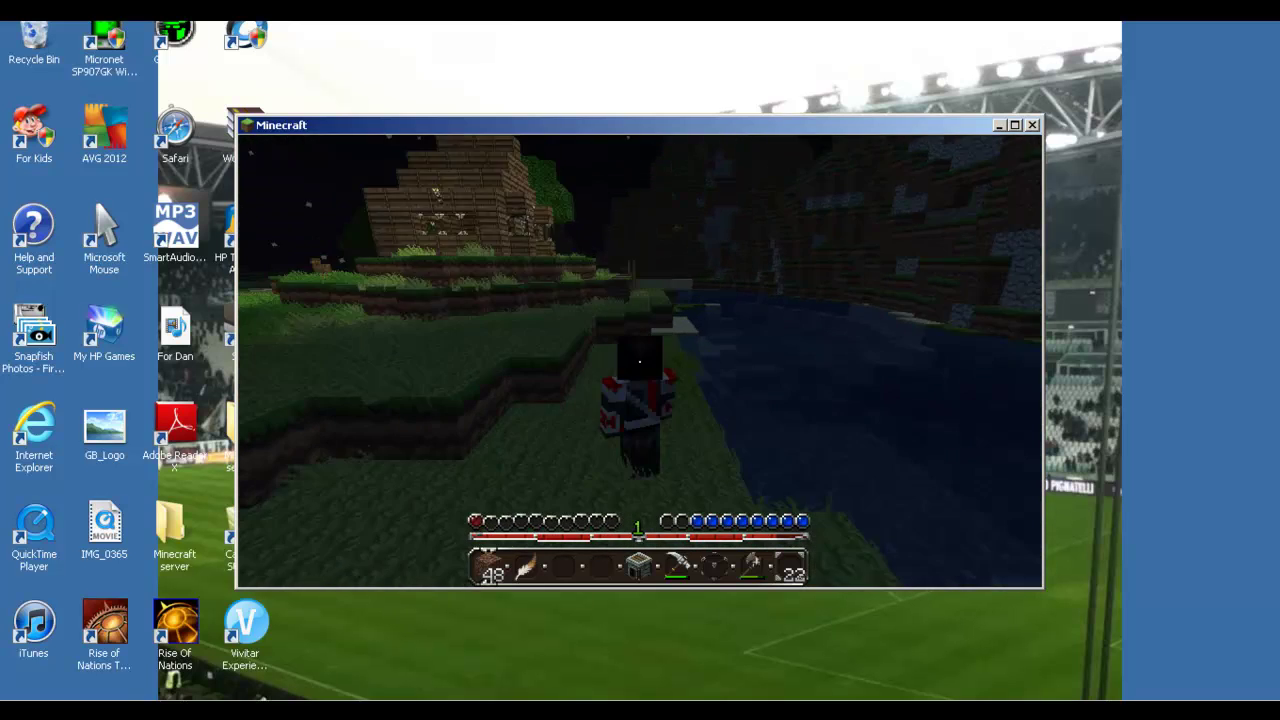
key(F5)
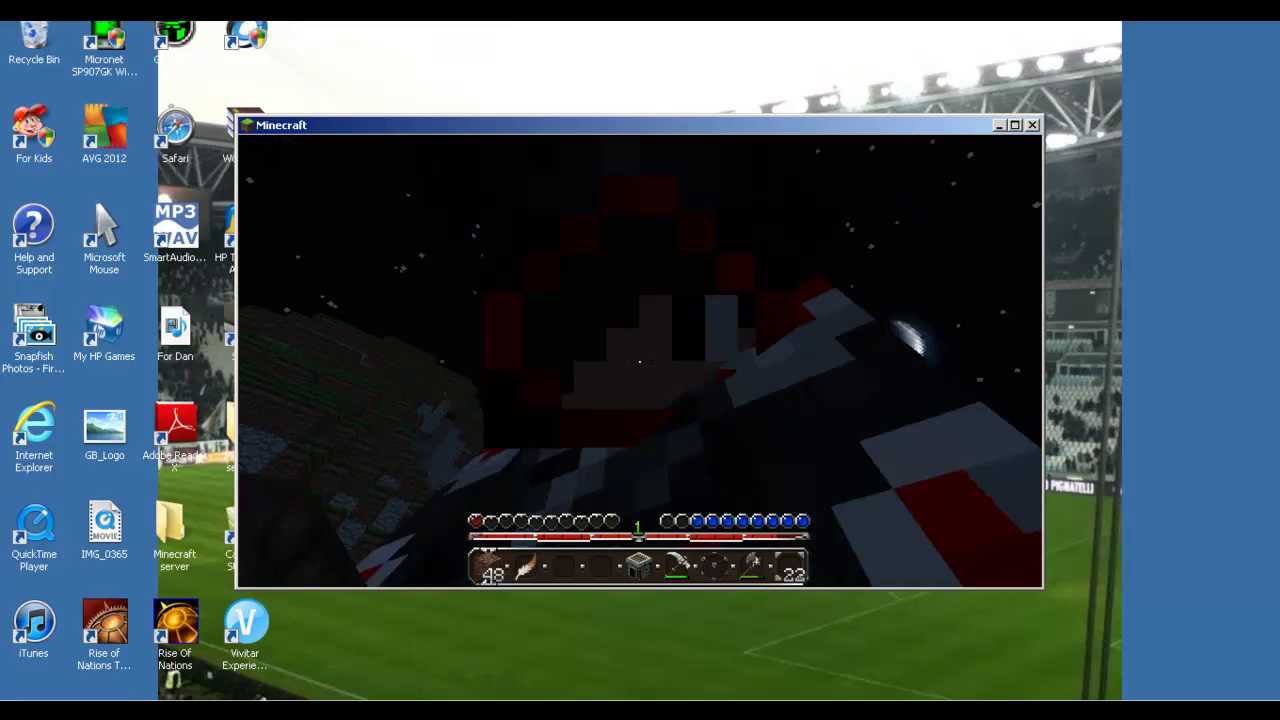